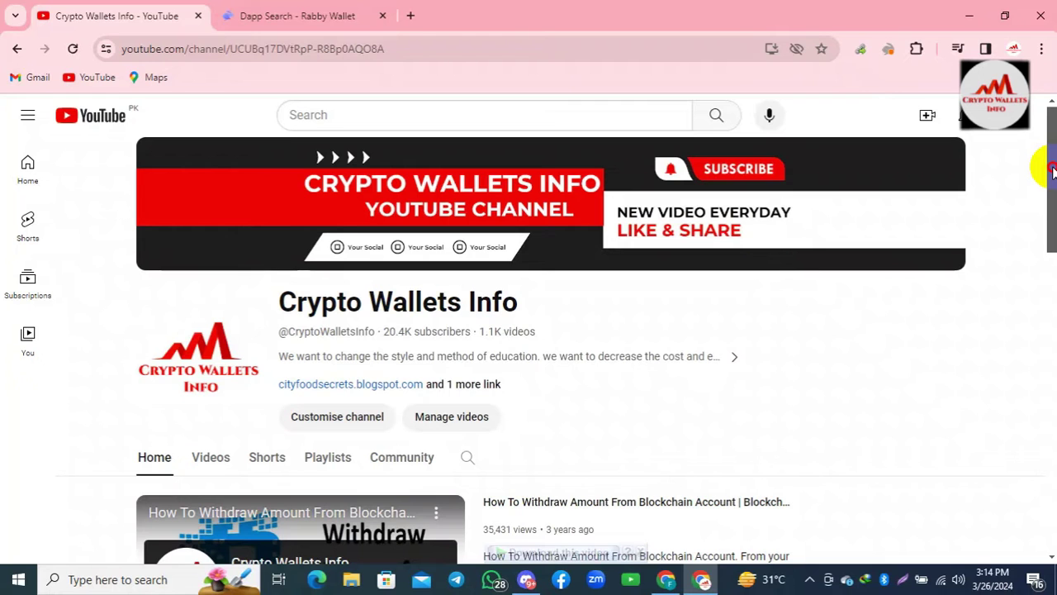
# Browse the Crypto Wallets Info channel page, then show its latest uploads on the Videos tab
pyautogui.moveTo(1052, 171); pyautogui.dragTo(1052, 216)
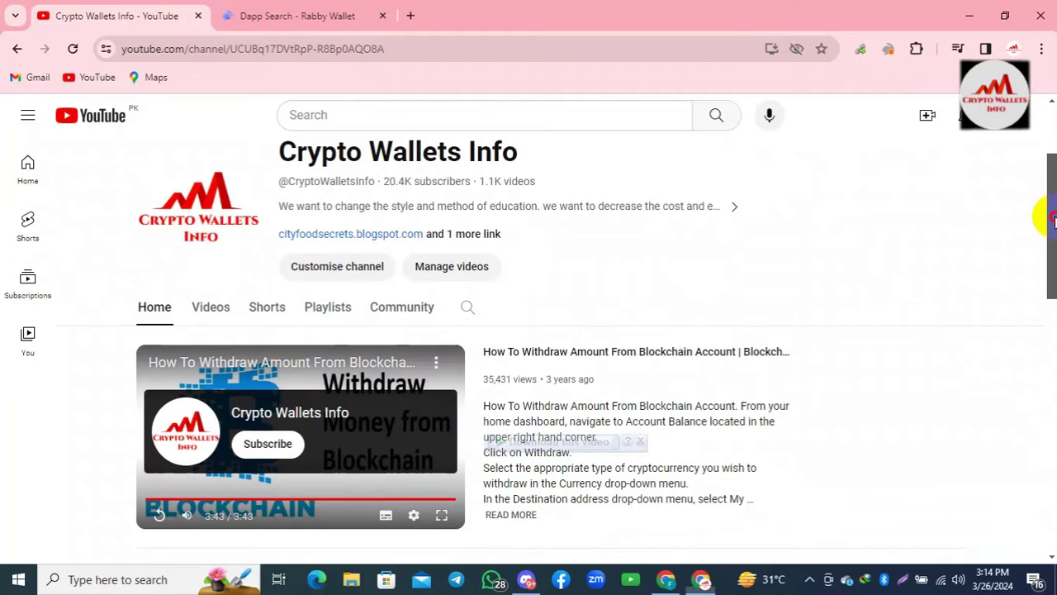
pyautogui.scroll(-4, 1046, 220)
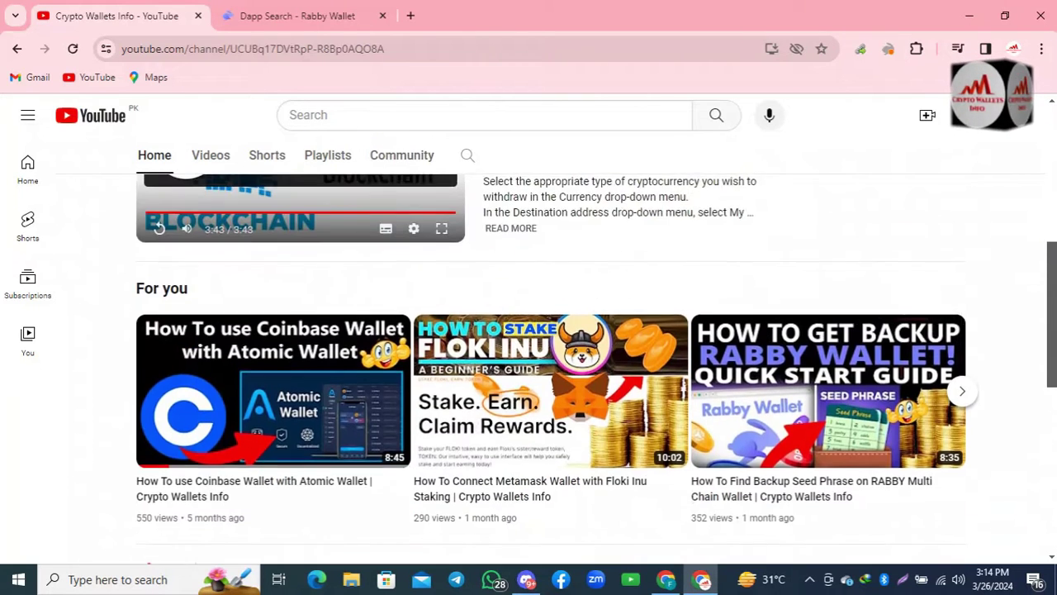
pyautogui.scroll(-5, 558, 369)
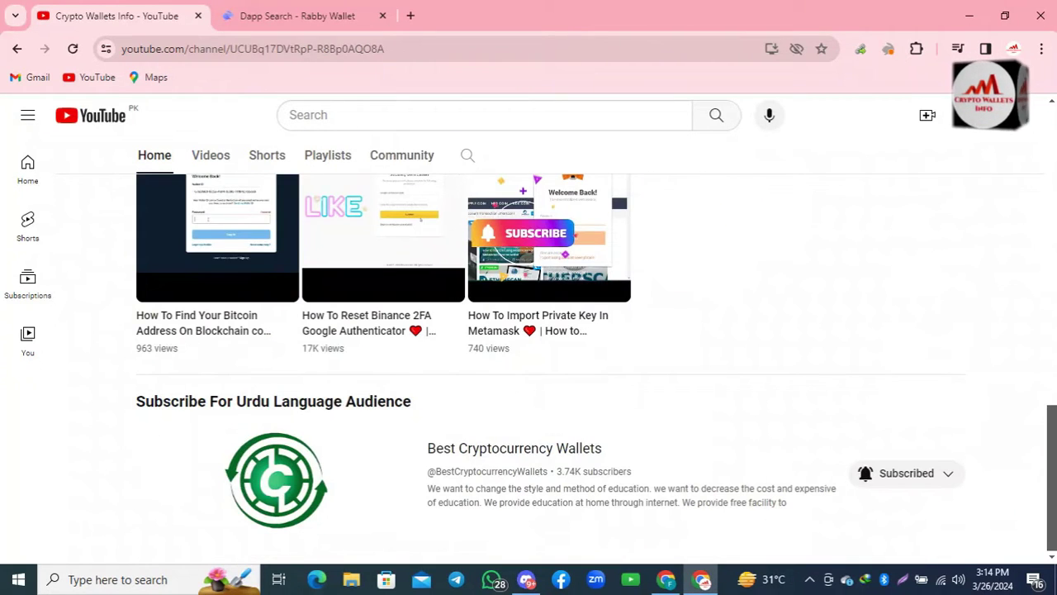
pyautogui.moveTo(421, 446); pyautogui.dragTo(625, 441)
pyautogui.moveTo(1052, 470); pyautogui.dragTo(1054, 165)
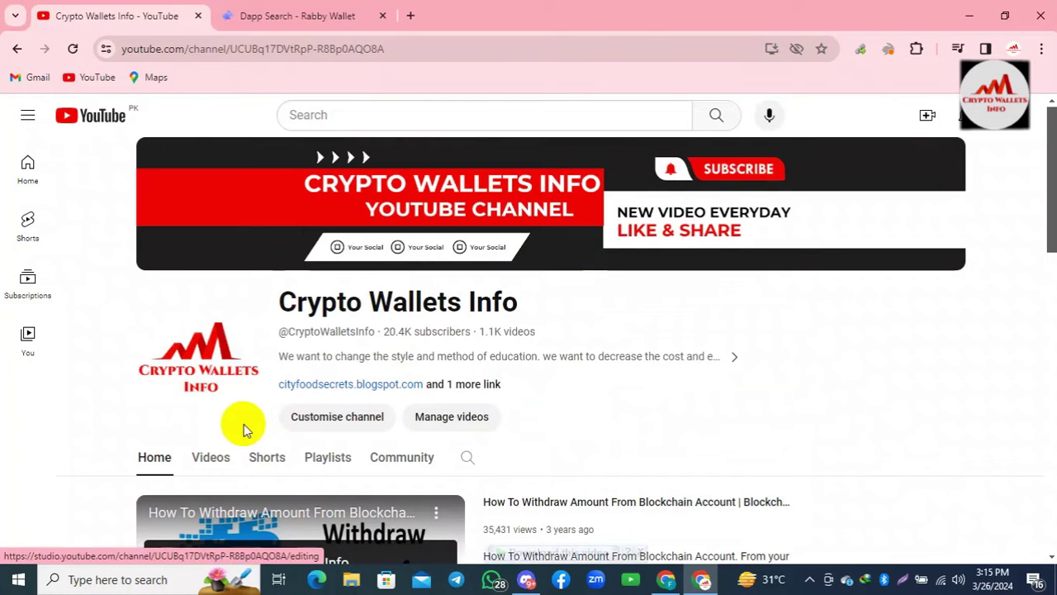
pyautogui.click(209, 459)
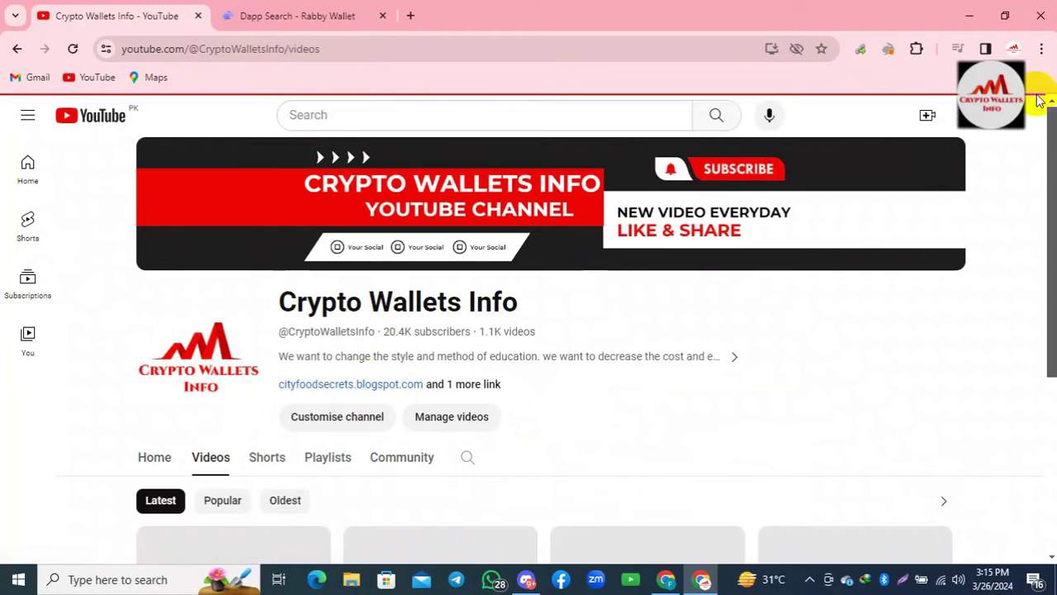
pyautogui.scroll(-3, 1039, 99)
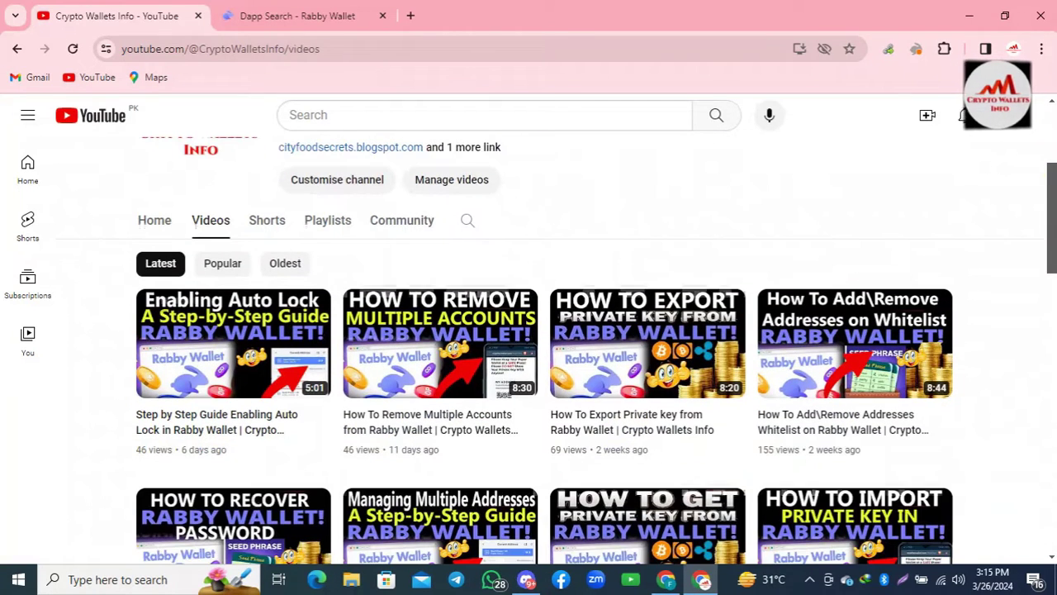
pyautogui.moveTo(1052, 207); pyautogui.dragTo(1051, 112)
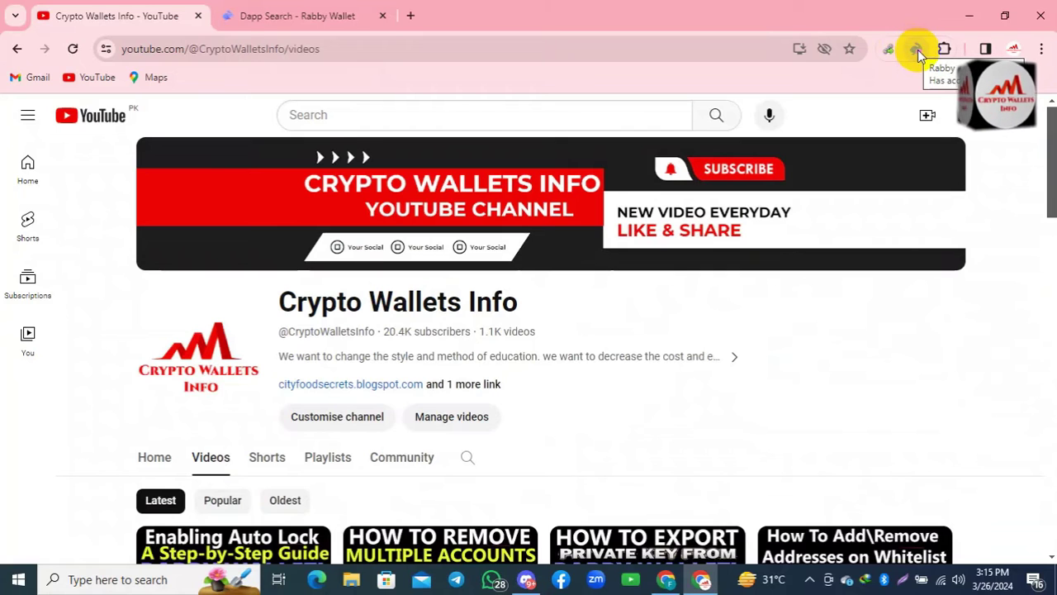
# On the Dapp Search - Rabby Wallet tab, unlock Rabby with the wallet password
pyautogui.click(326, 7)
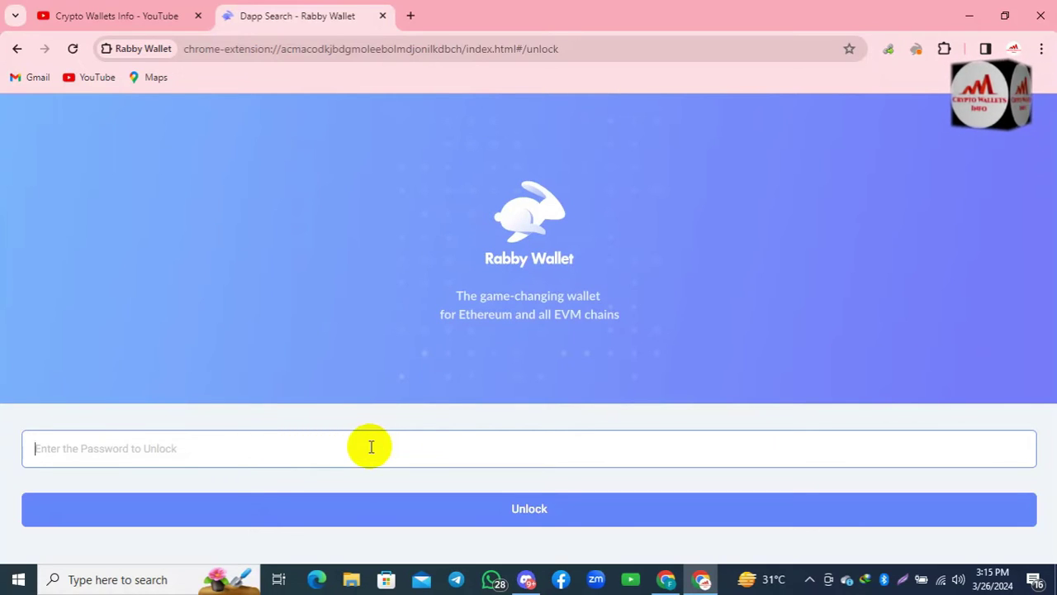
pyautogui.write('*')
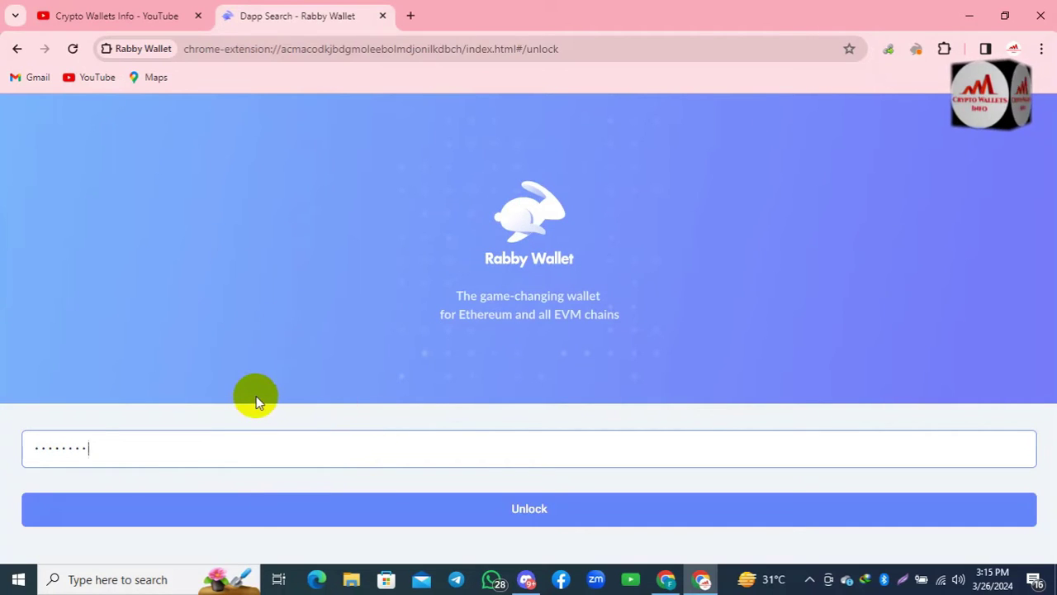
pyautogui.click(533, 511)
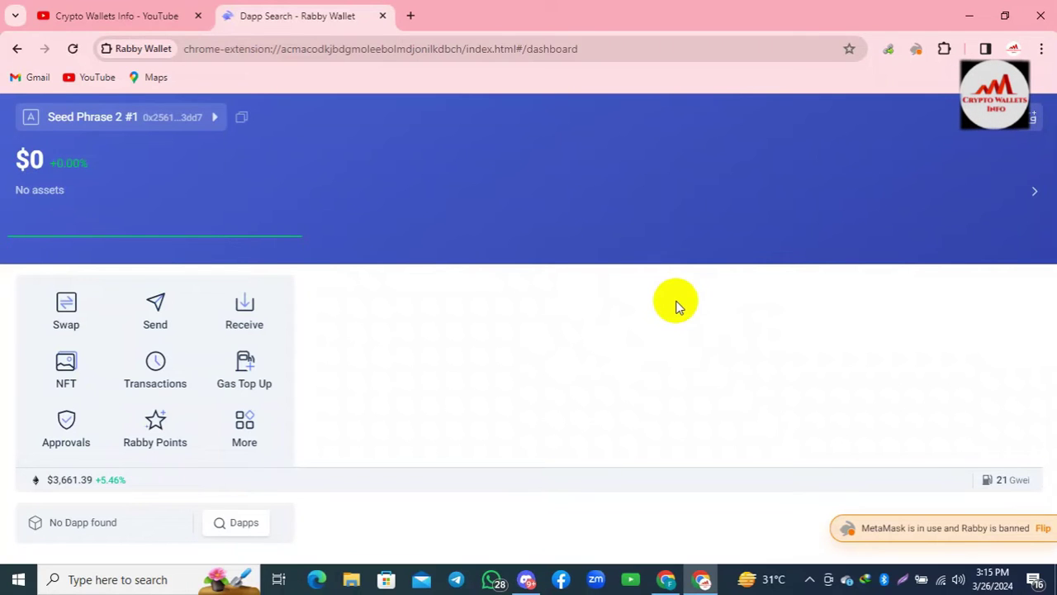
# From the Rabby panel, refresh the $0 balance and flip the active wallet from MetaMask to Rabby
pyautogui.click(918, 51)
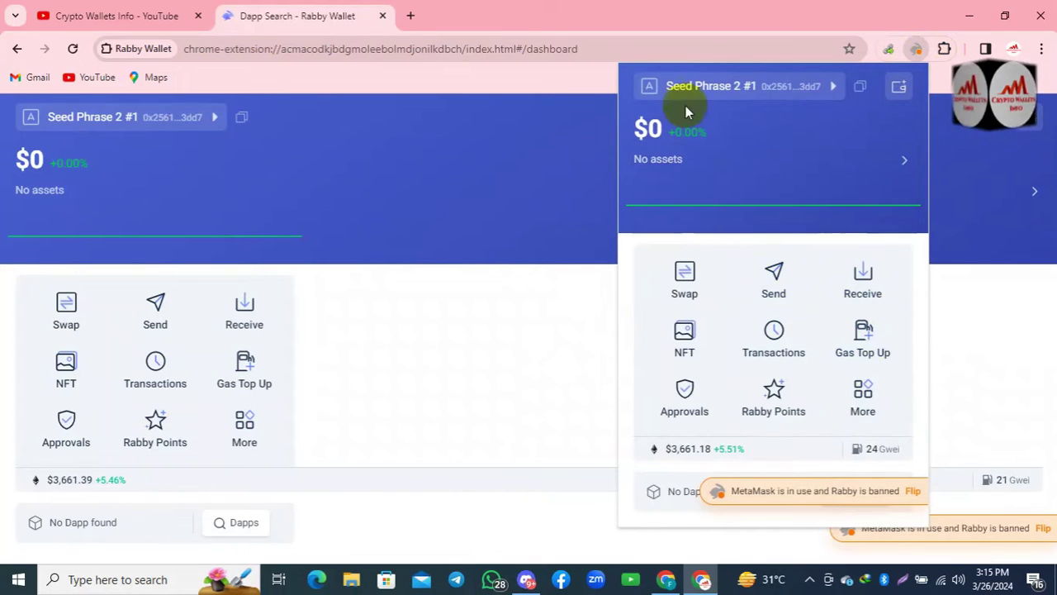
pyautogui.moveTo(672, 117)
pyautogui.click(705, 134)
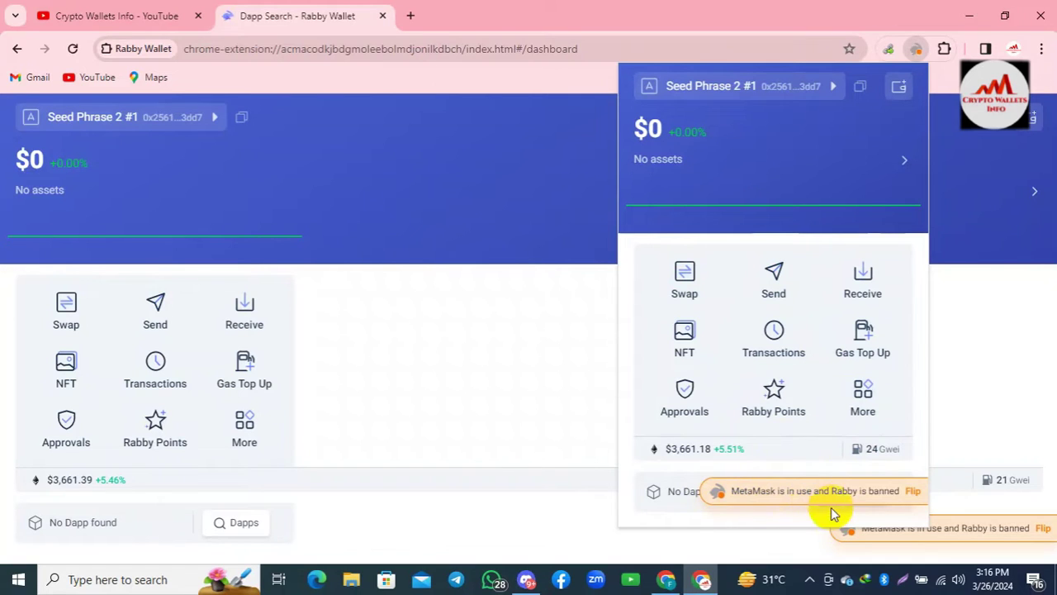
pyautogui.click(913, 496)
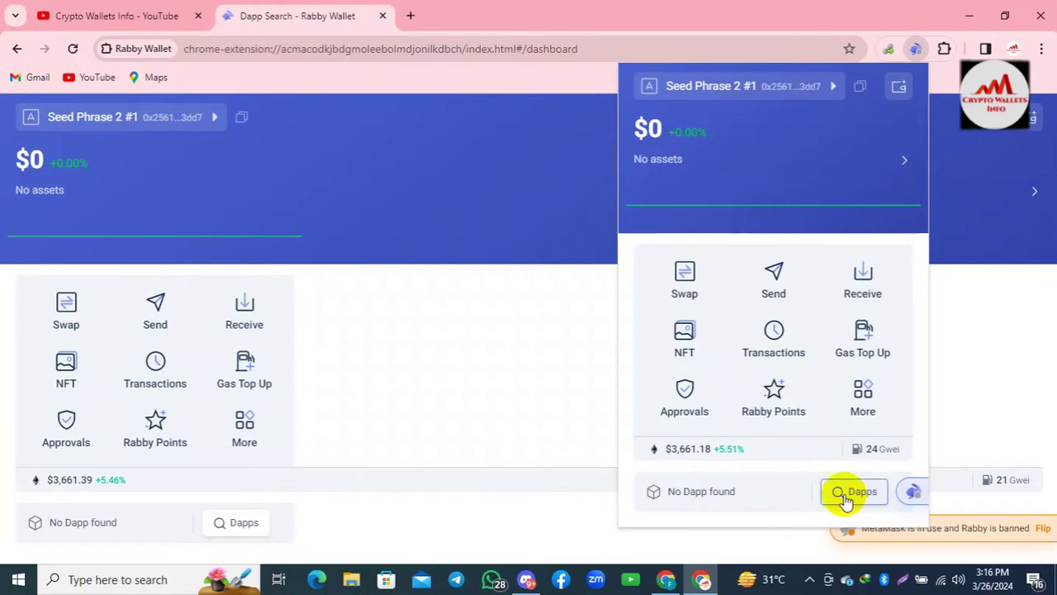
# Open a Bridge-filtered Dapp Search tab, then a second one listing all 5,775 dapps
pyautogui.click(848, 500)
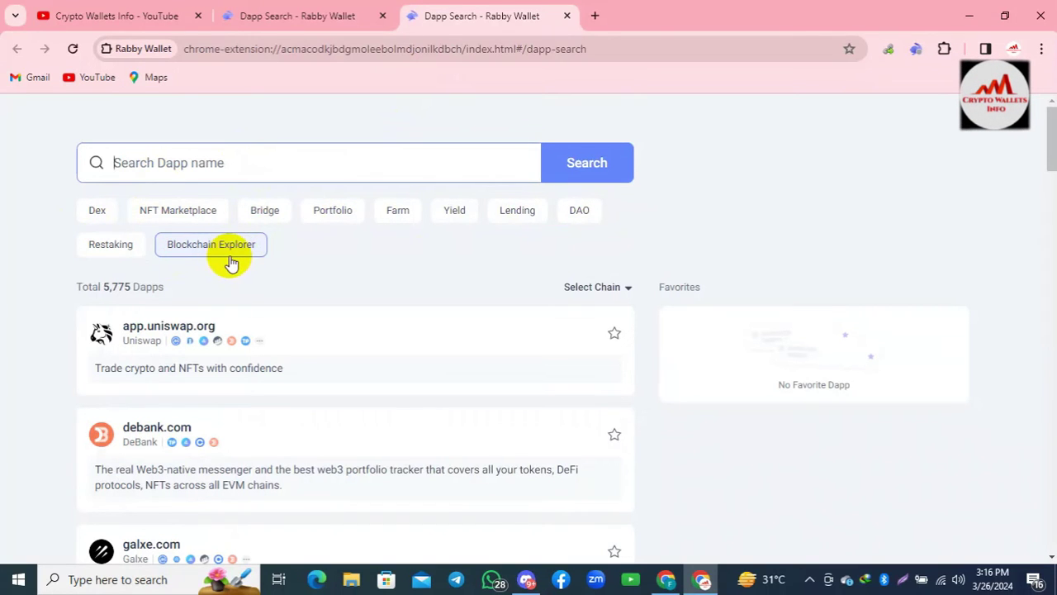
pyautogui.click(265, 212)
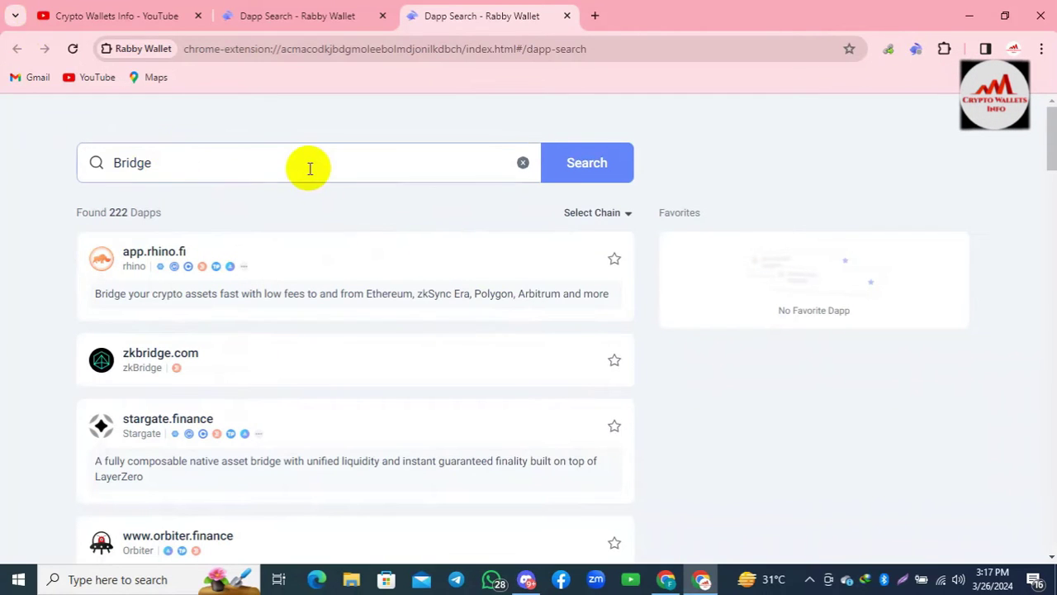
pyautogui.click(279, 18)
pyautogui.click(455, 23)
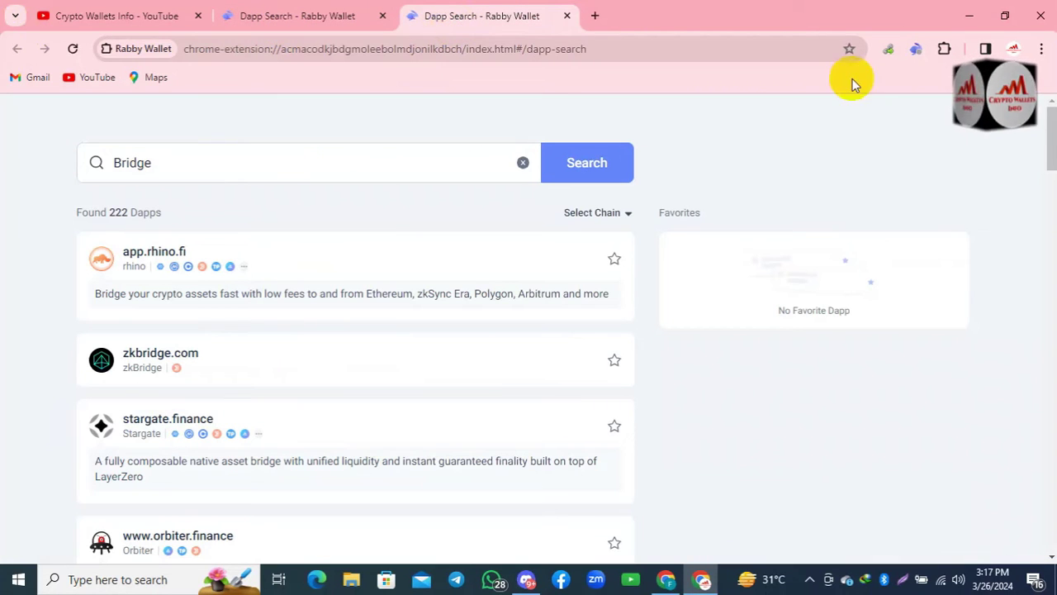
pyautogui.click(914, 50)
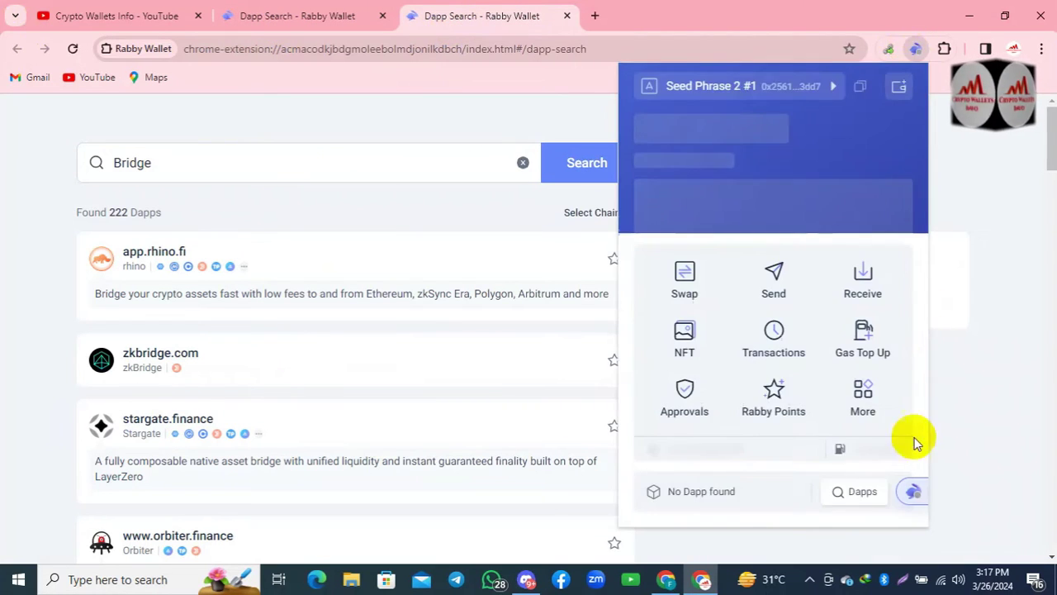
pyautogui.click(855, 493)
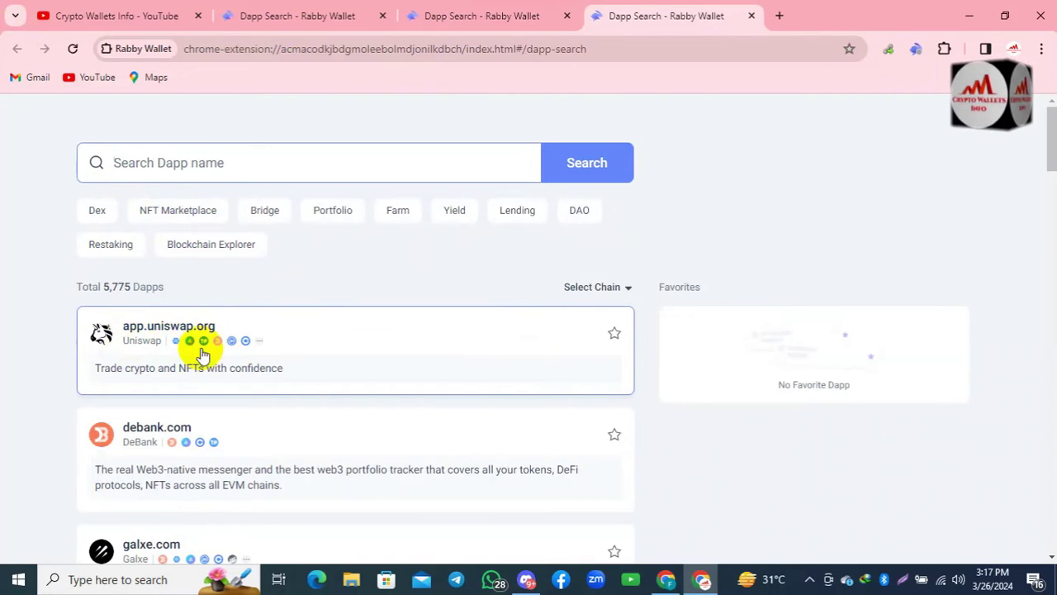
# Scroll the Dapp Search list and open the app.uniswap.org card on its ETH swap page
pyautogui.click(1046, 166)
pyautogui.moveTo(1047, 151); pyautogui.dragTo(1052, 106)
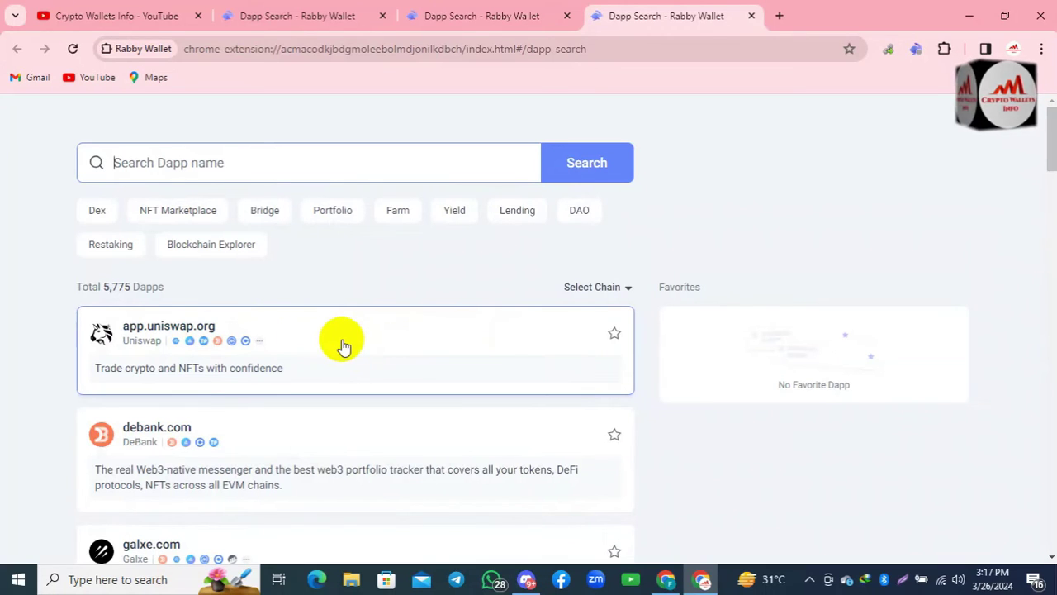
pyautogui.scroll(-1, 343, 346)
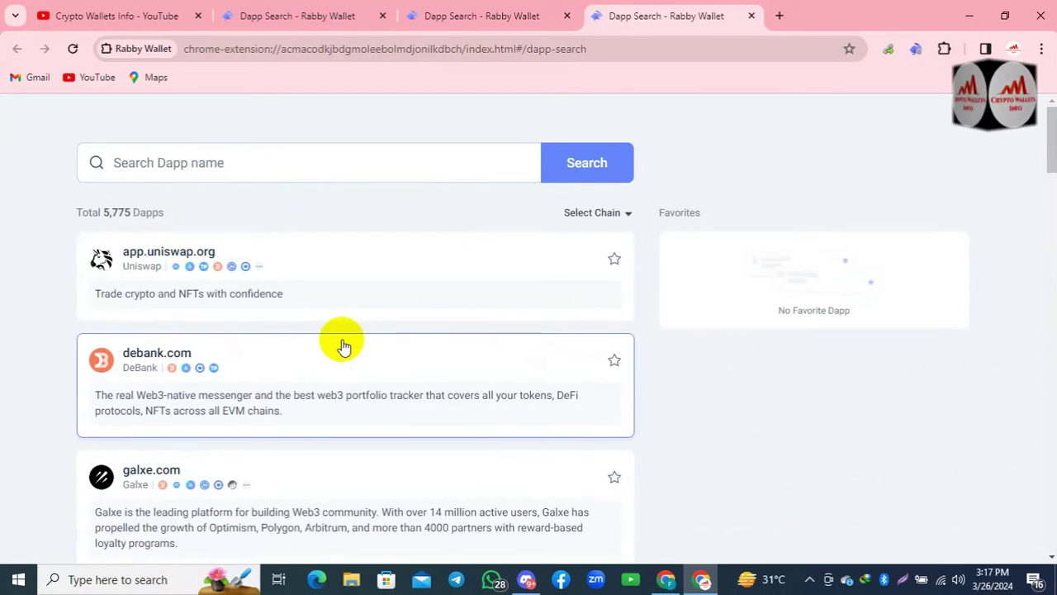
pyautogui.click(296, 249)
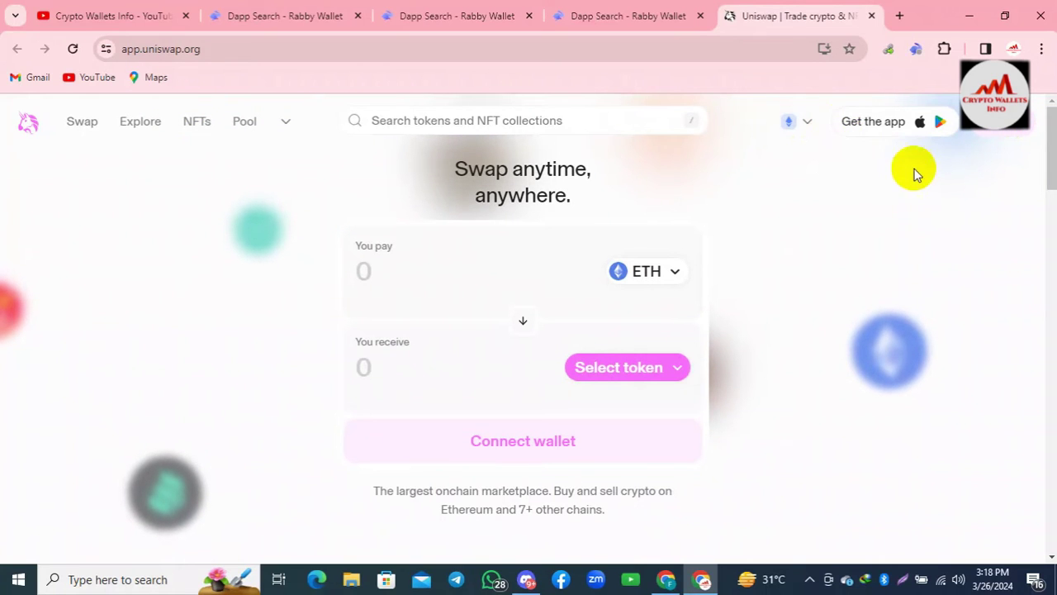
pyautogui.click(808, 124)
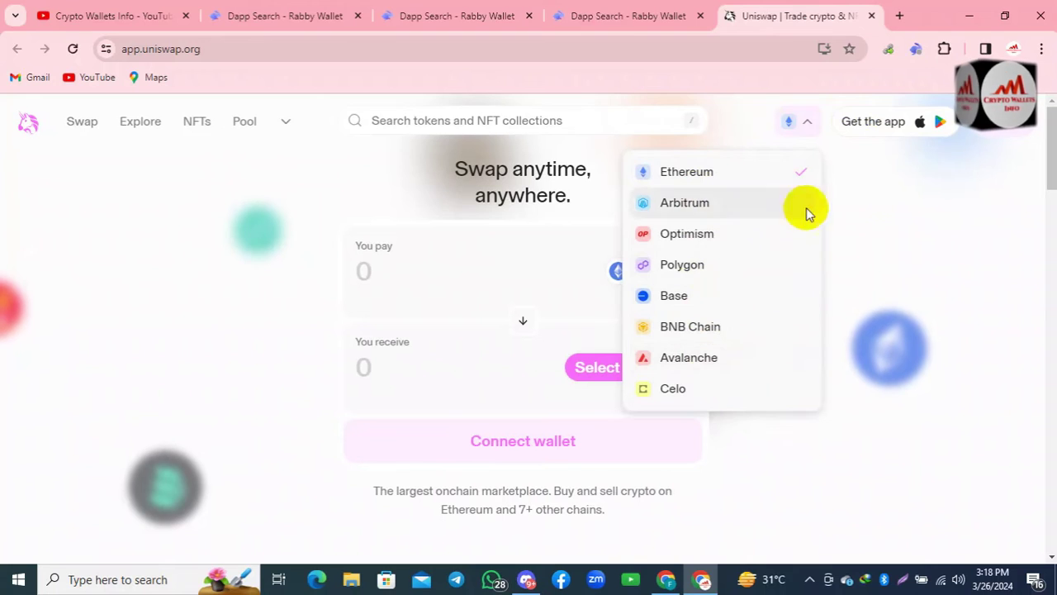
pyautogui.click(899, 184)
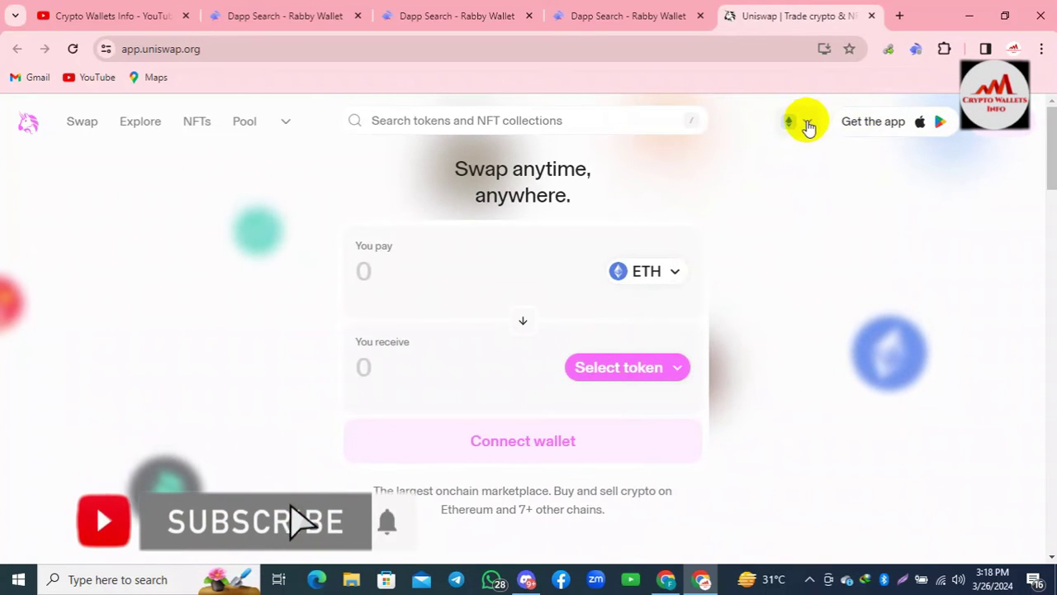
# Choose Rabby Wallet in Uniswap's Connect a wallet drawer to request a connection
pyautogui.click(1008, 130)
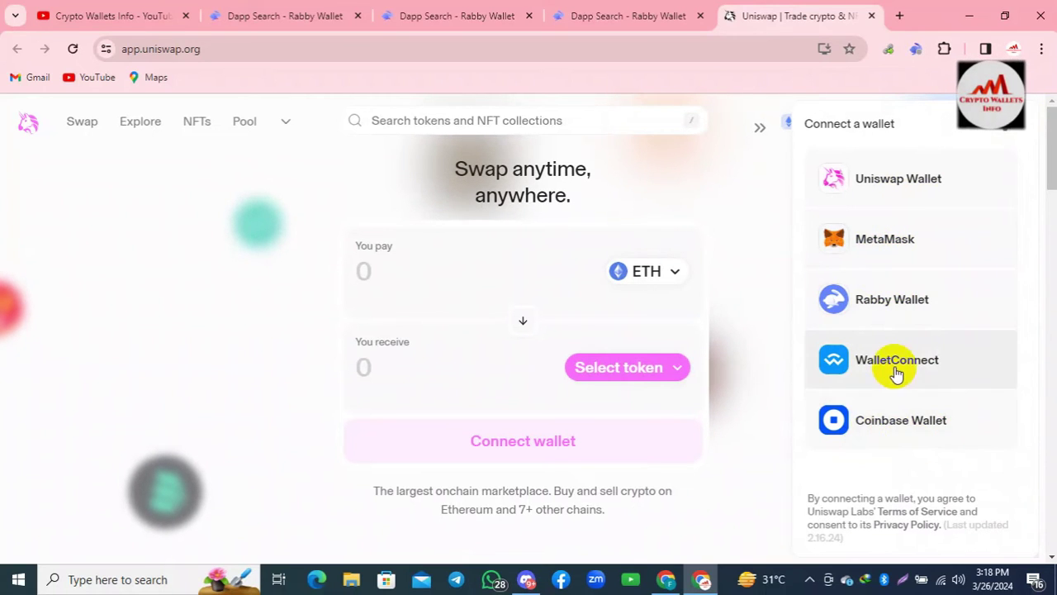
pyautogui.click(925, 300)
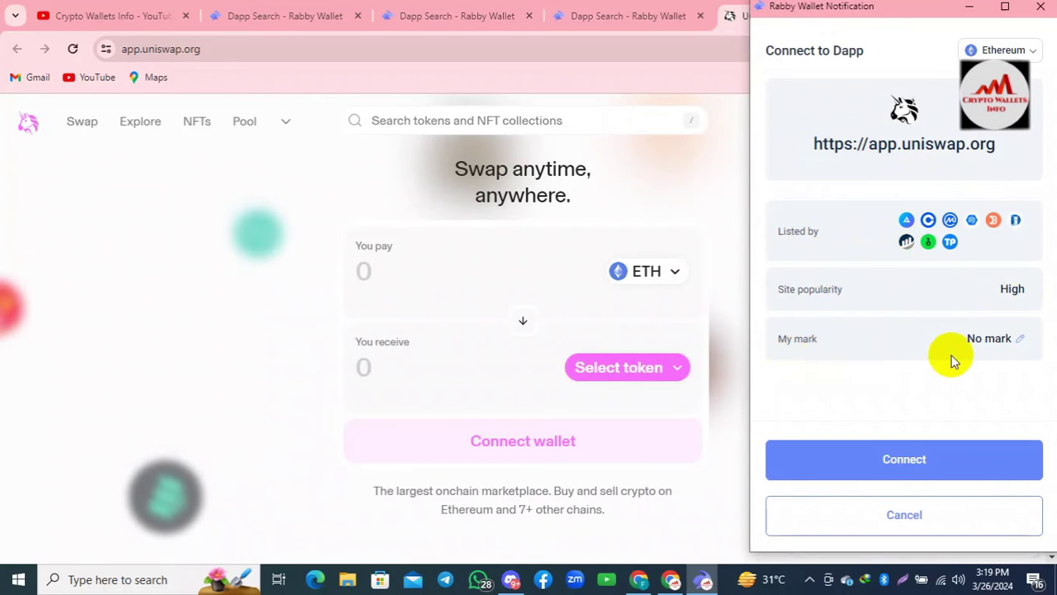
# Approve Rabby's Connect to Dapp request for app.uniswap.org on Ethereum
pyautogui.click(937, 460)
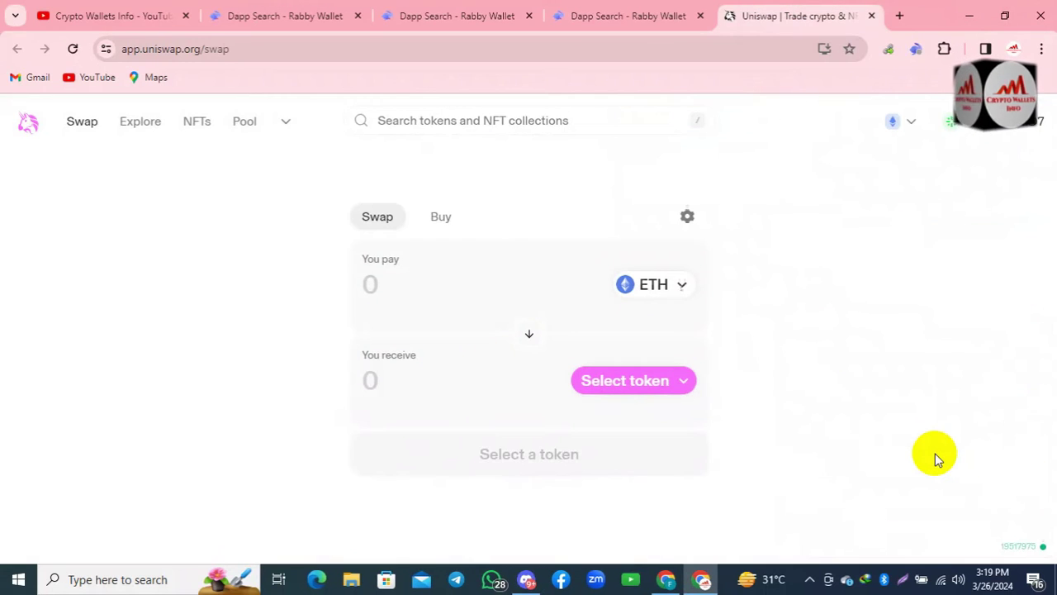
# Check the account panel and Pool page, disconnect Rabby from Uniswap, and return to Dapp Search
pyautogui.click(992, 131)
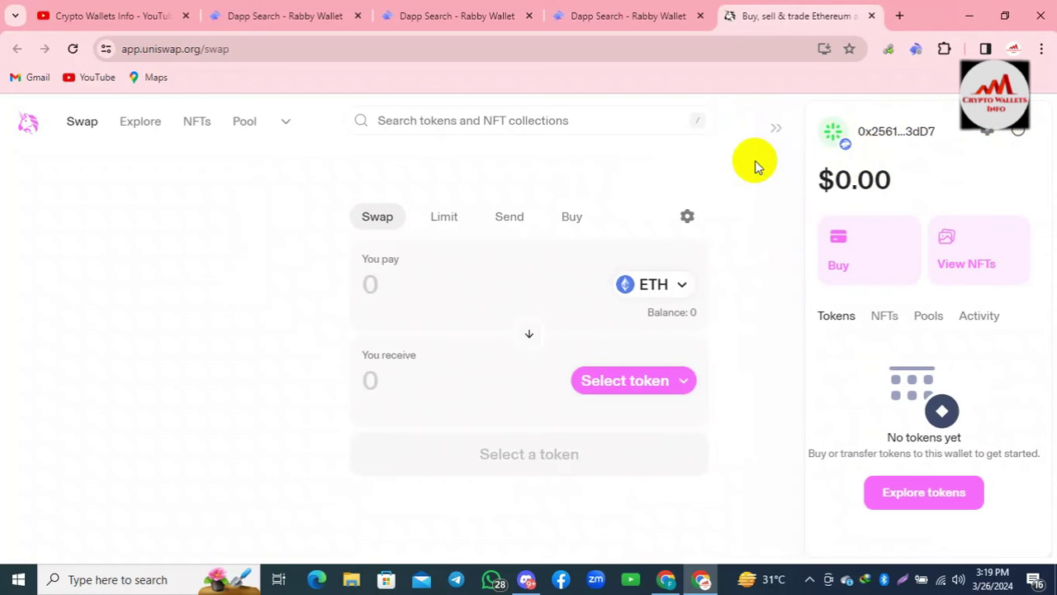
pyautogui.click(241, 124)
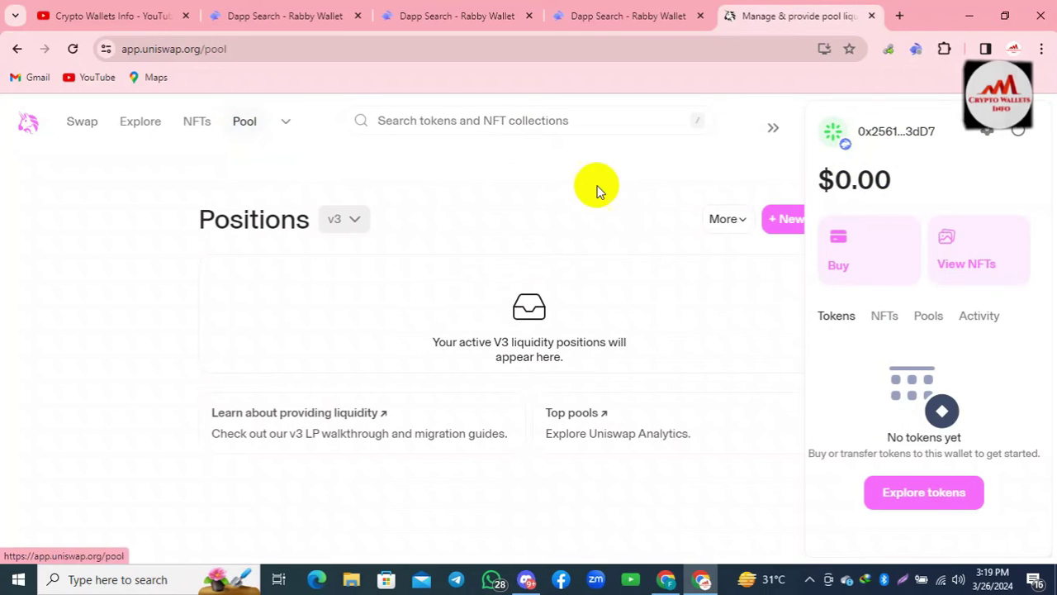
pyautogui.click(79, 120)
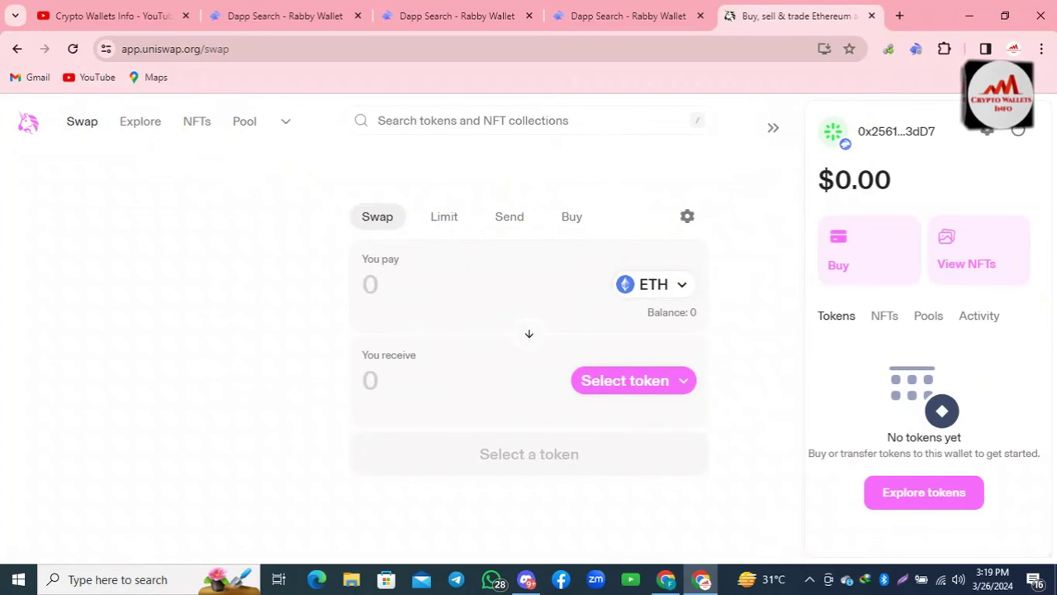
pyautogui.click(998, 130)
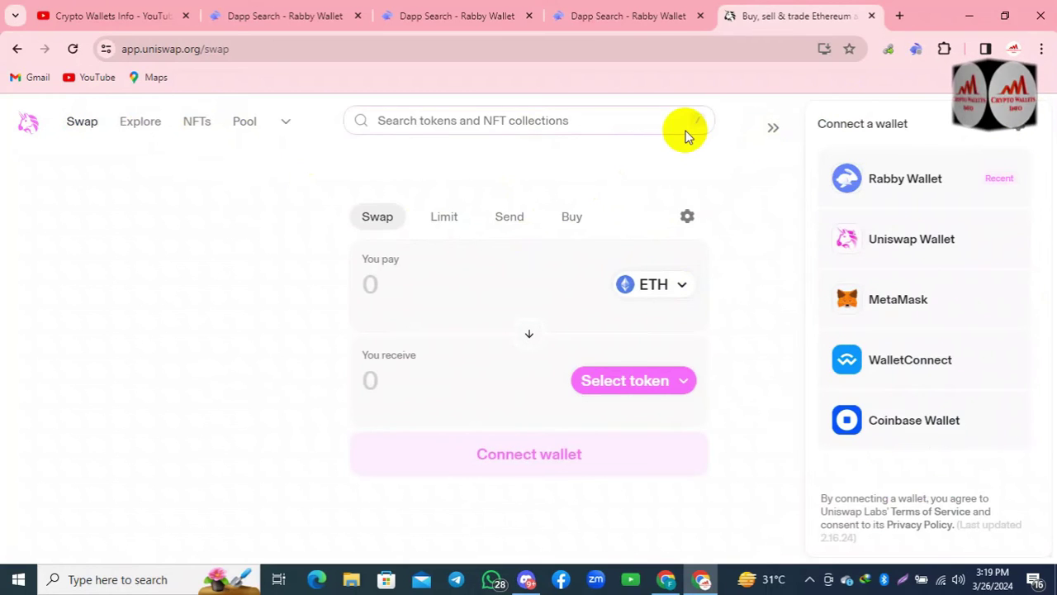
pyautogui.click(628, 16)
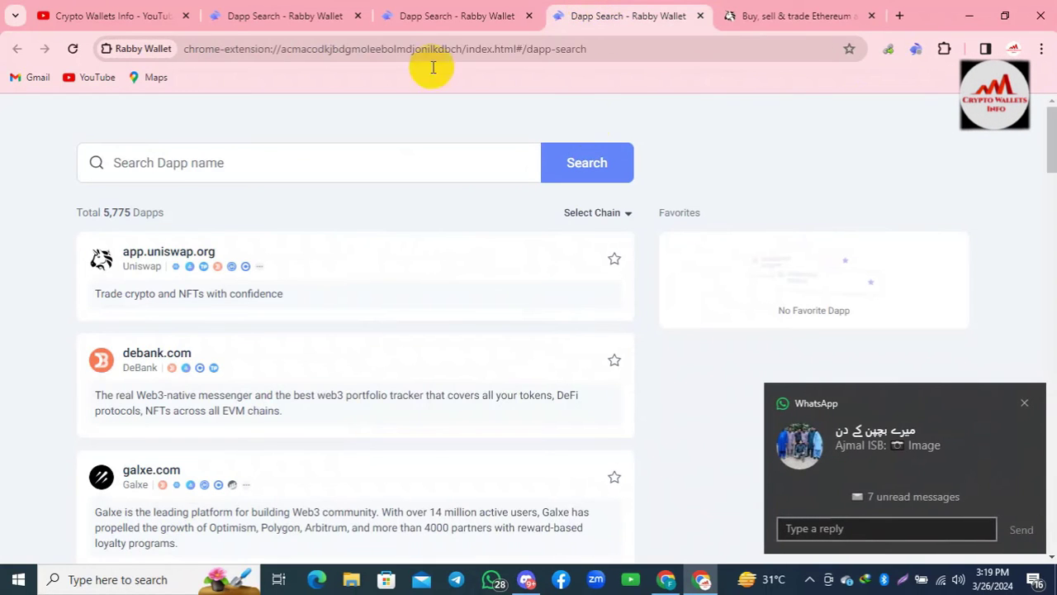
# Filter Rabby's dapp search to Bridge and open the app.optimism.io card
pyautogui.click(918, 46)
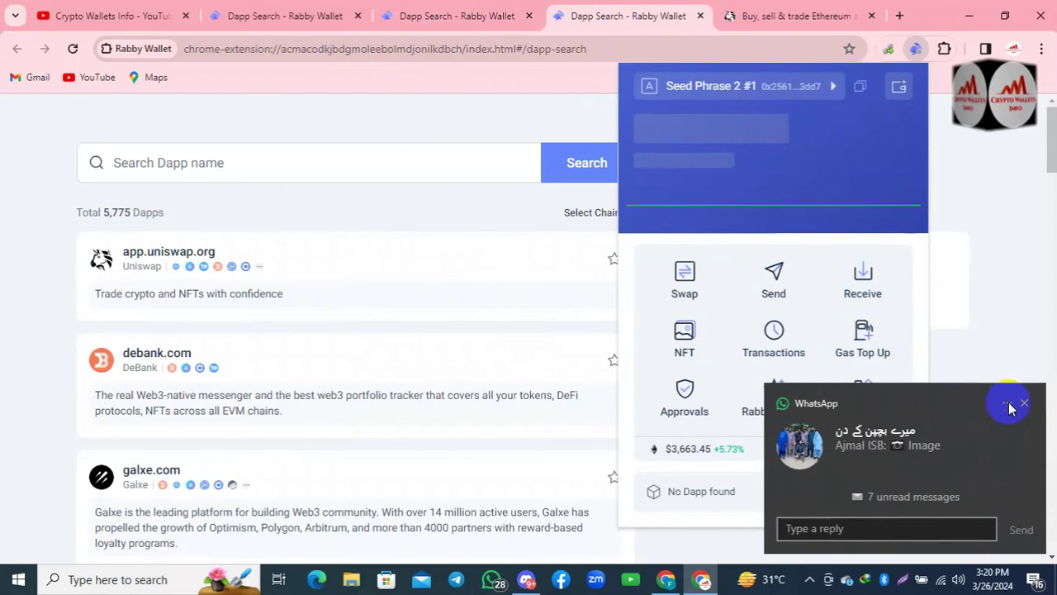
pyautogui.click(1024, 404)
pyautogui.click(859, 490)
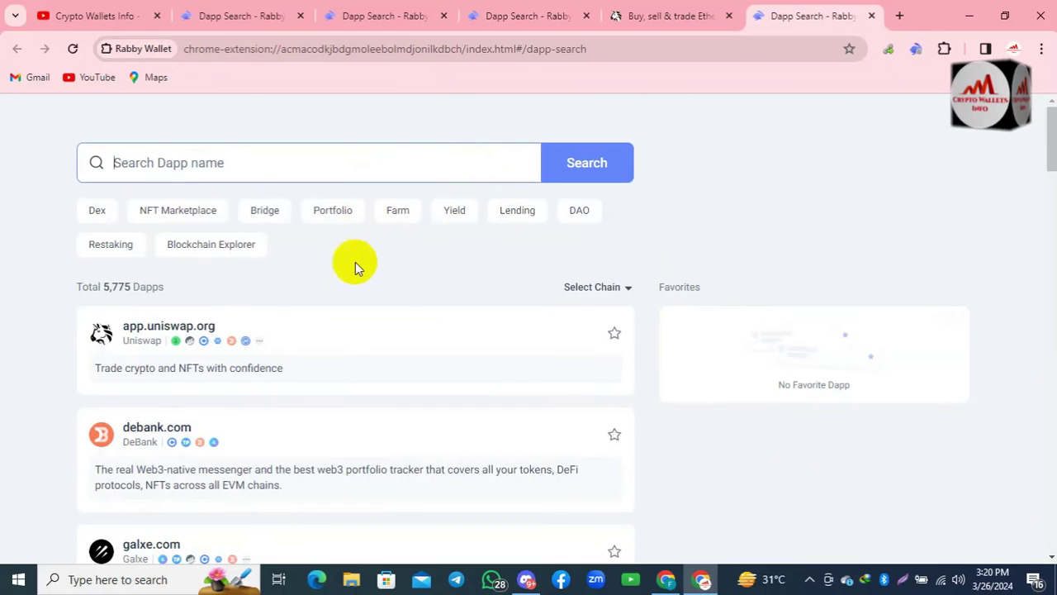
pyautogui.click(263, 211)
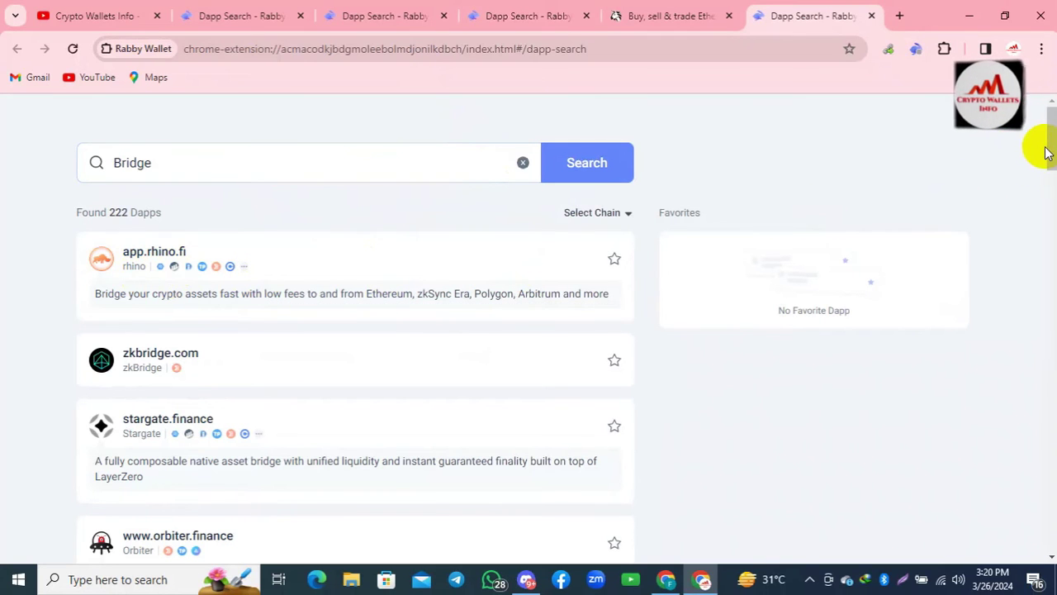
pyautogui.moveTo(1052, 155); pyautogui.dragTo(1053, 211)
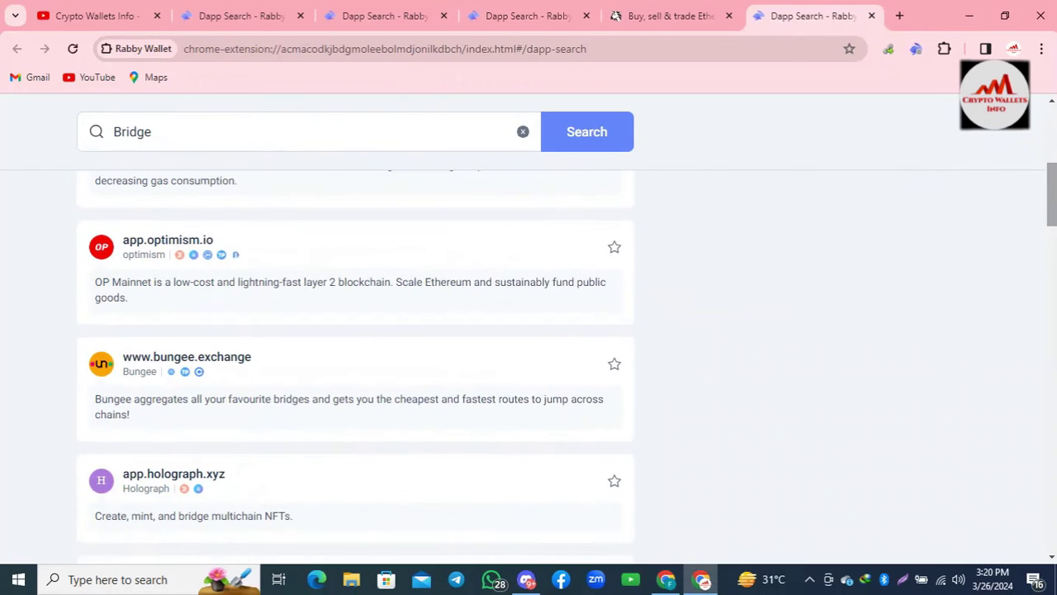
pyautogui.click(232, 237)
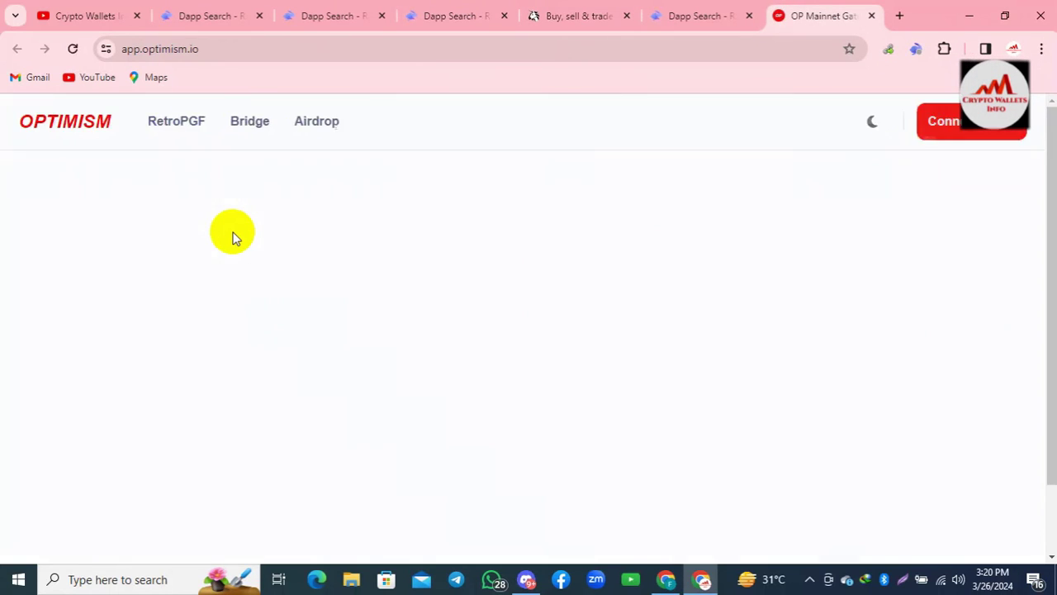
# Open Optimism's Bridge page, agree to the terms, then view and close the wallet chooser
pyautogui.click(248, 121)
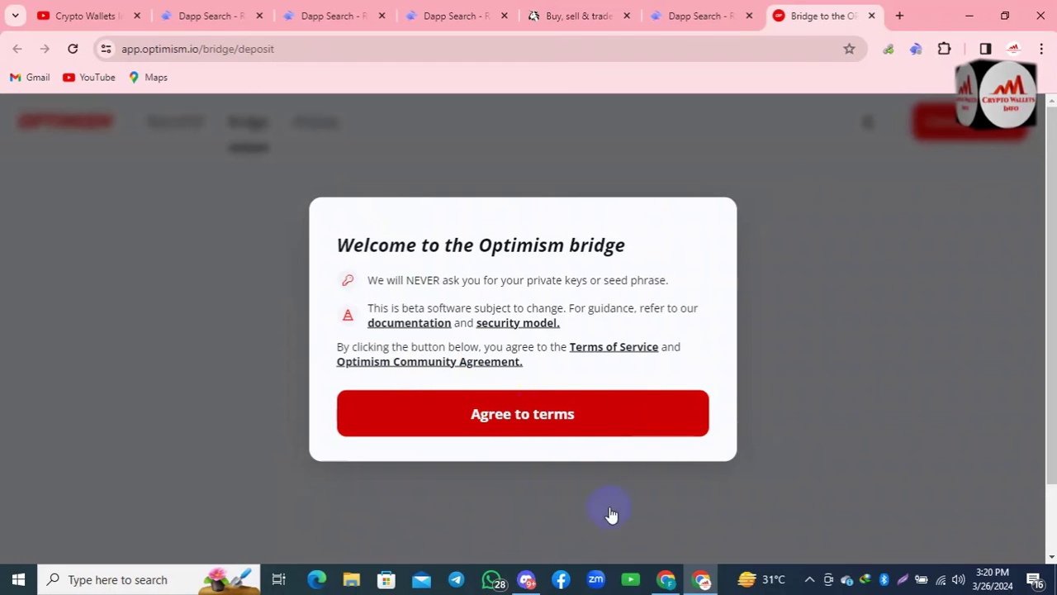
pyautogui.click(529, 417)
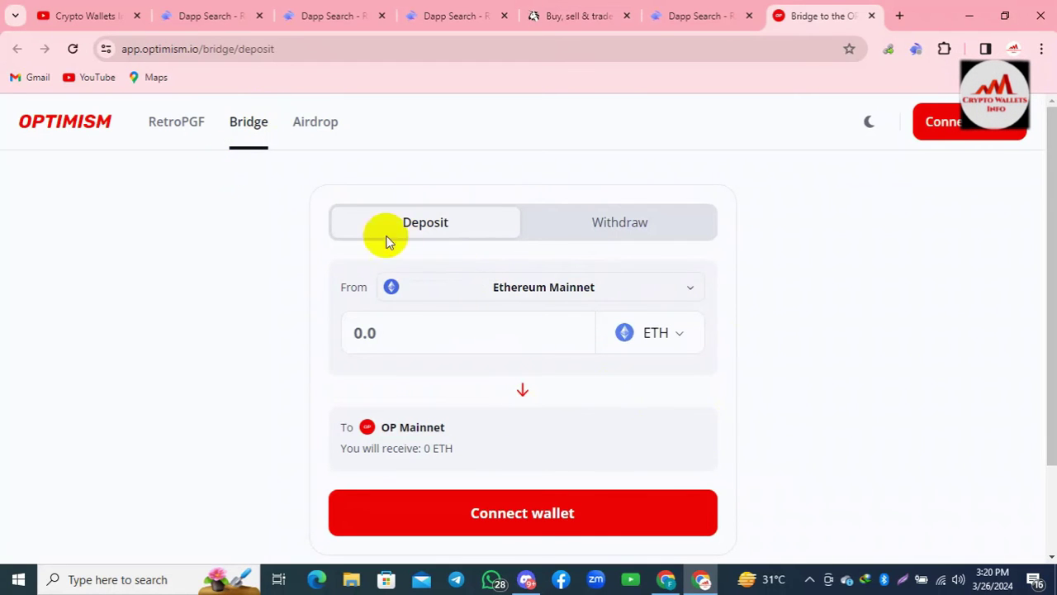
pyautogui.click(967, 130)
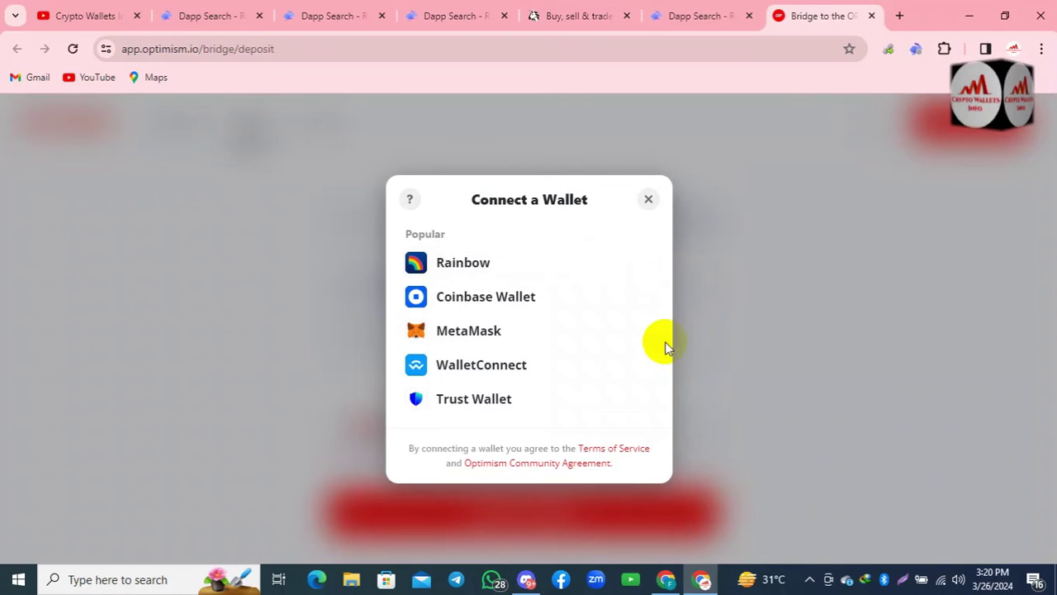
pyautogui.click(650, 200)
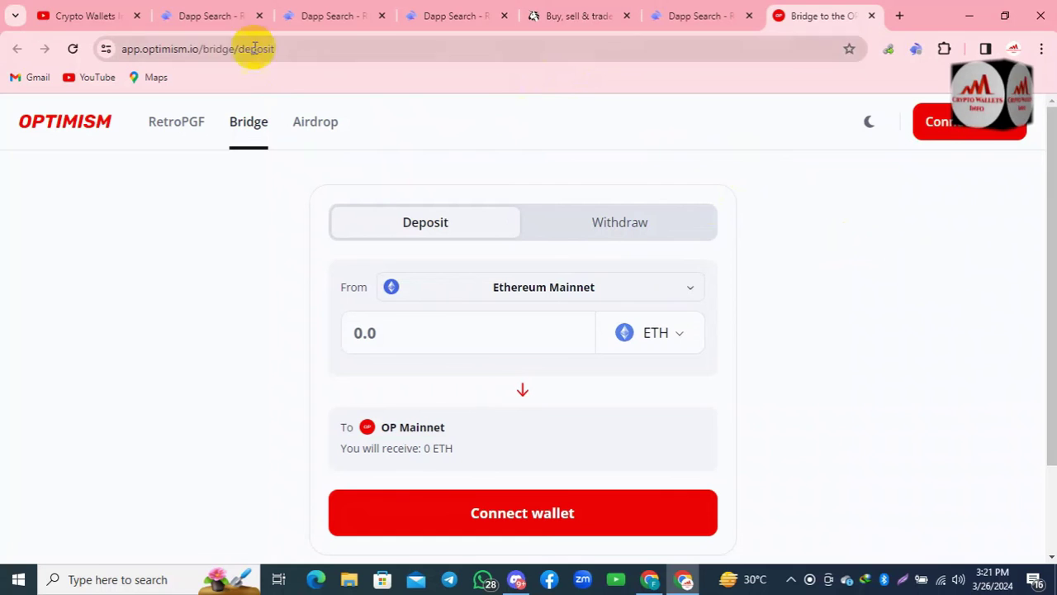
# Return to the YouTube tab with the Crypto Wallets Info channel page and highlight its title
pyautogui.click(75, 15)
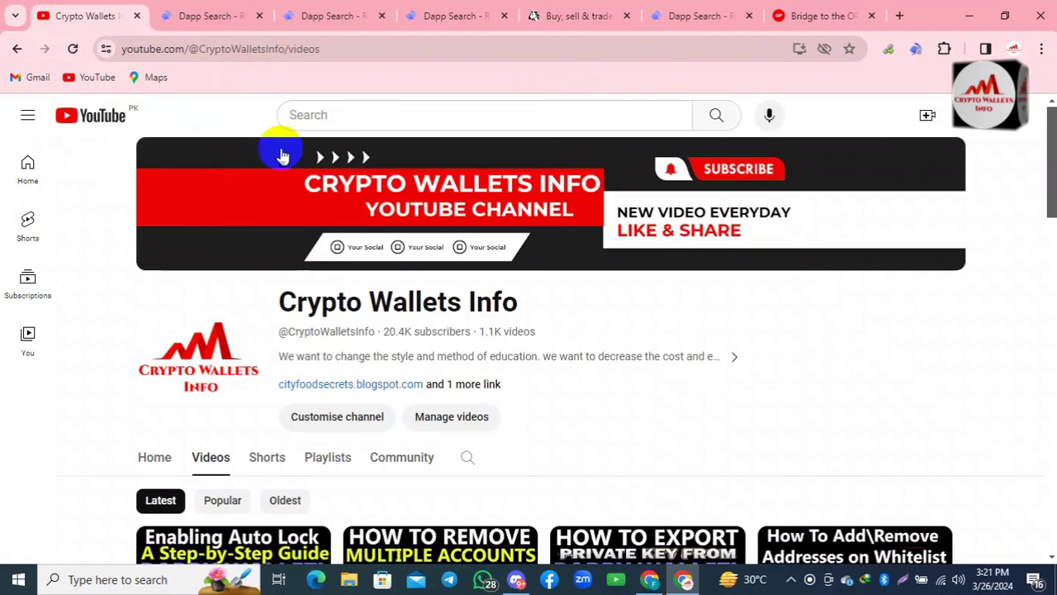
pyautogui.moveTo(278, 299); pyautogui.dragTo(524, 283)
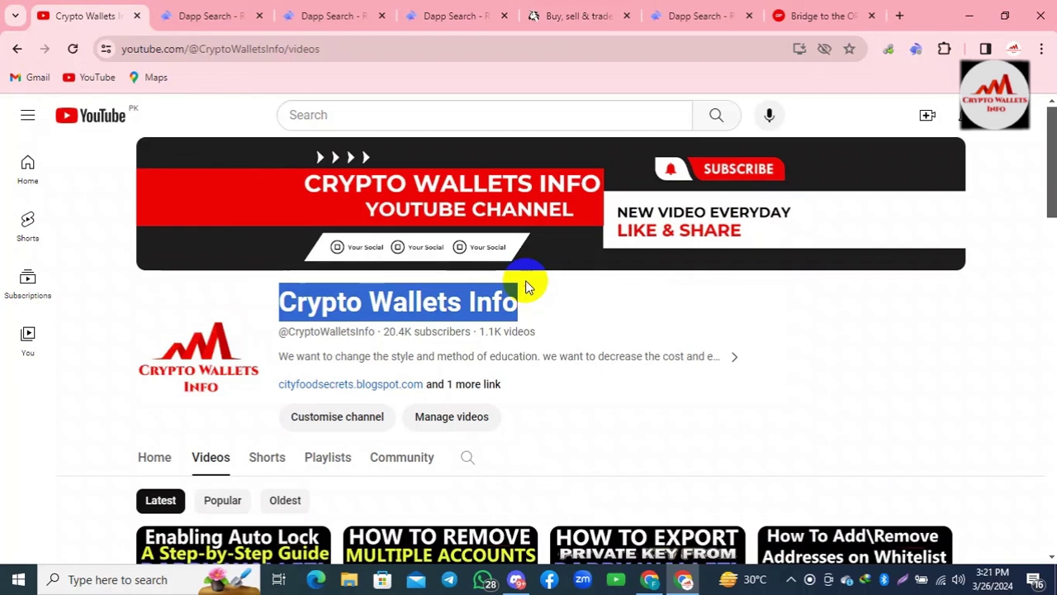
pyautogui.click(589, 318)
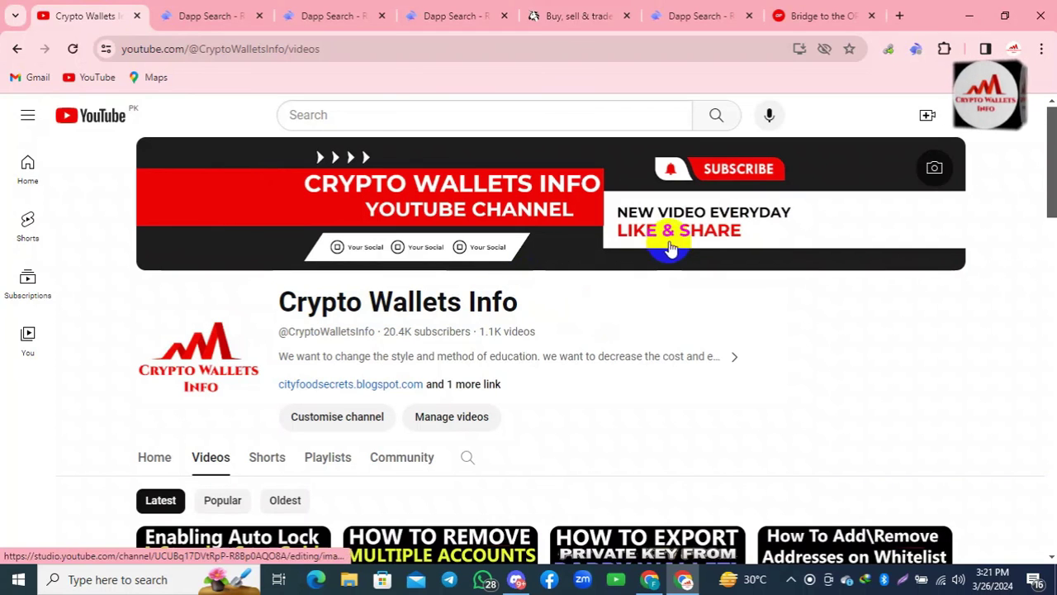
# Open the channel's Playlists tab, showing the RABBY WALLET playlist with 13 videos
pyautogui.moveTo(1053, 149); pyautogui.dragTo(1052, 149)
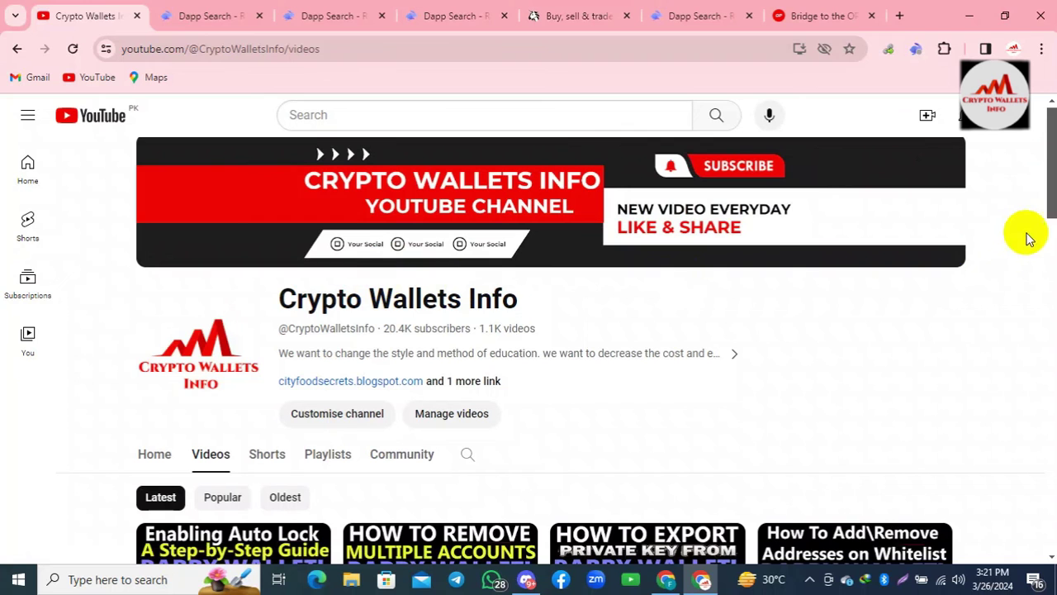
pyautogui.scroll(-2, 1053, 166)
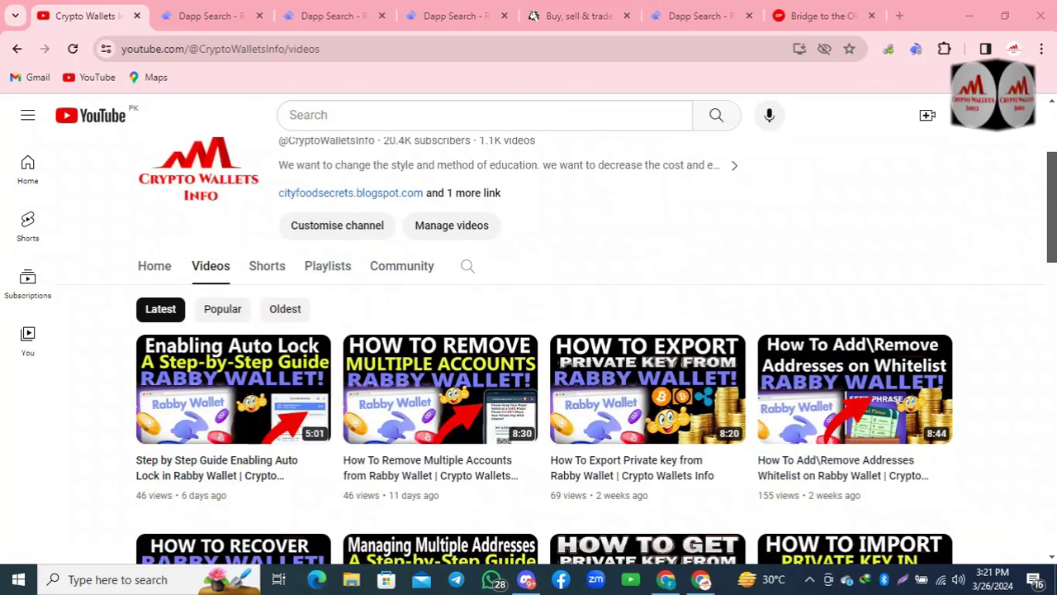
pyautogui.click(335, 266)
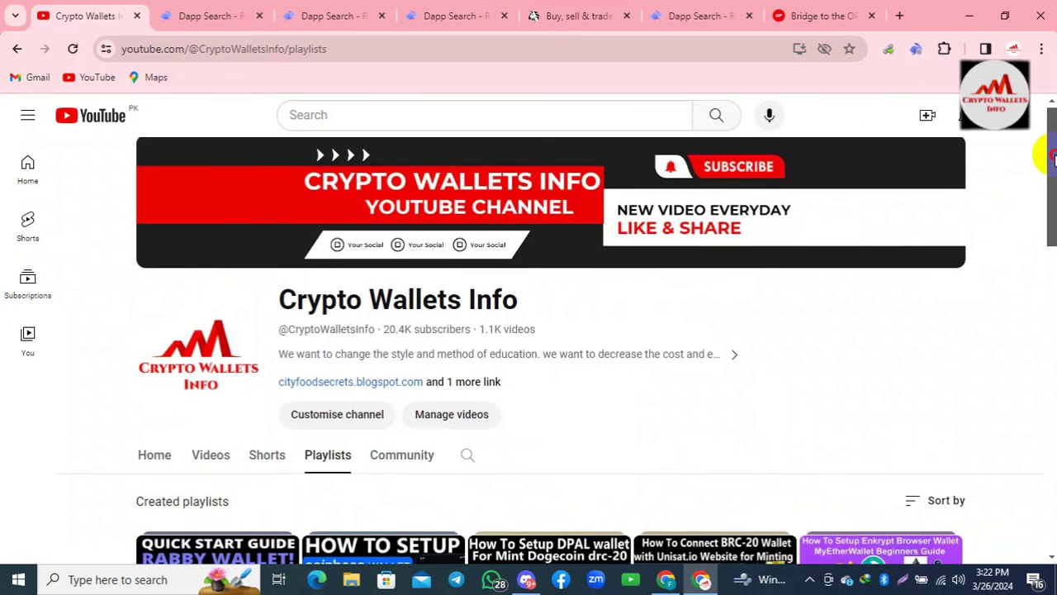
pyautogui.moveTo(1052, 163); pyautogui.dragTo(1052, 198)
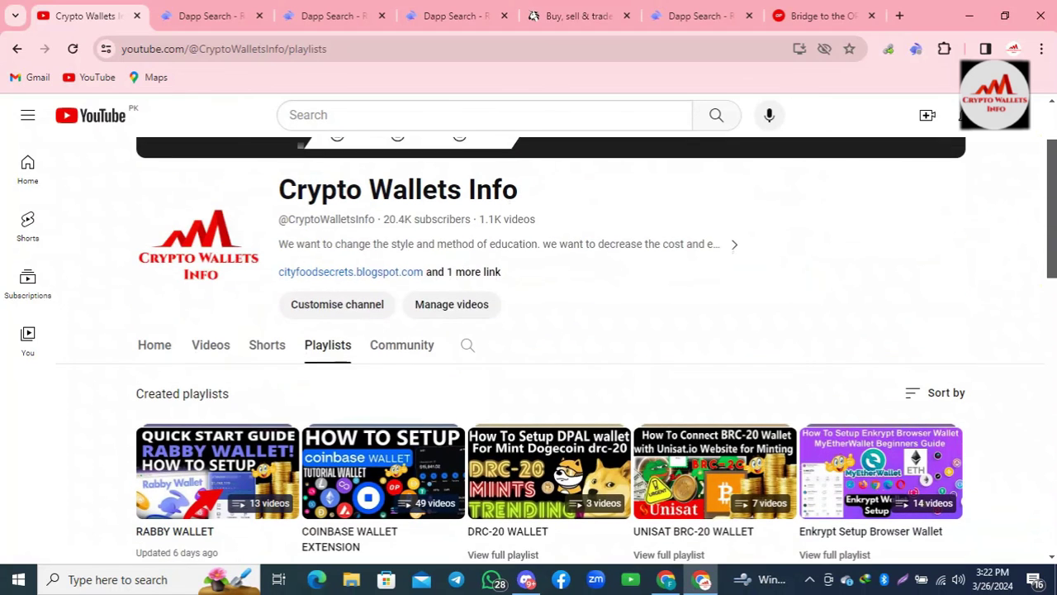
pyautogui.scroll(-1, 595, 350)
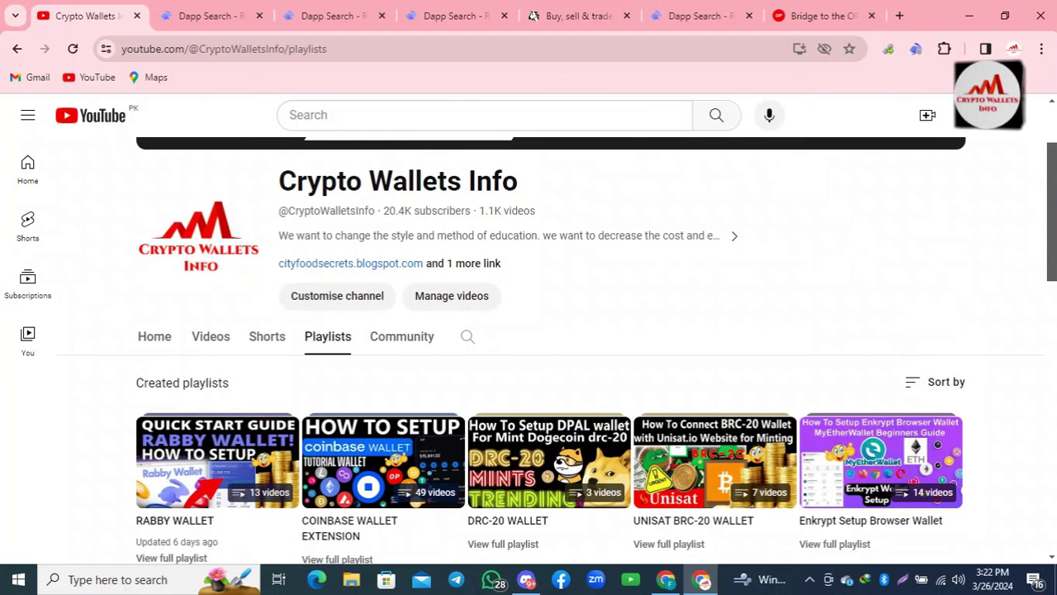